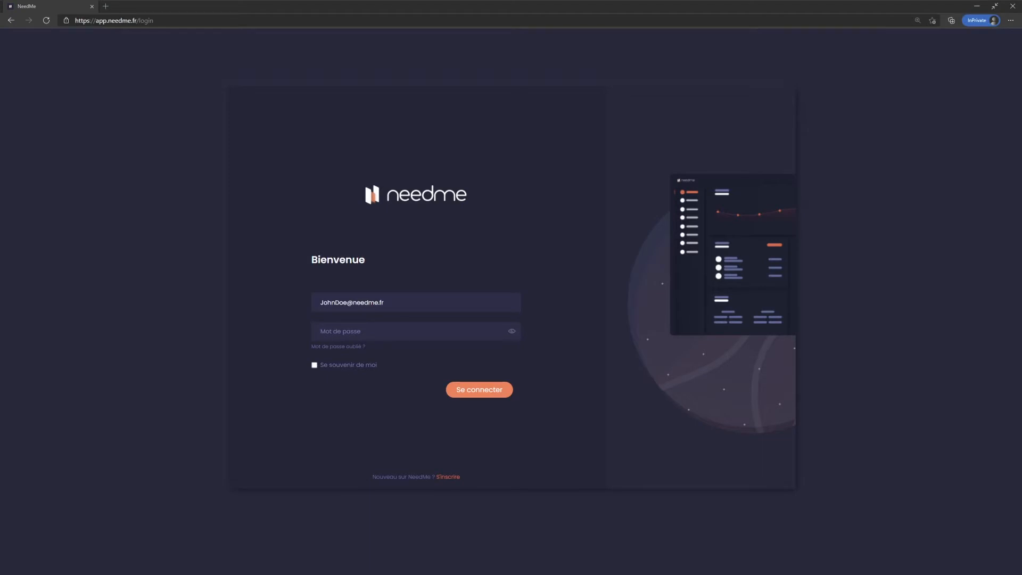
Step: Log in with the account password, with 'Se souvenir de moi' ticked
{"action": "left_click", "coordinate": [401, 304]}
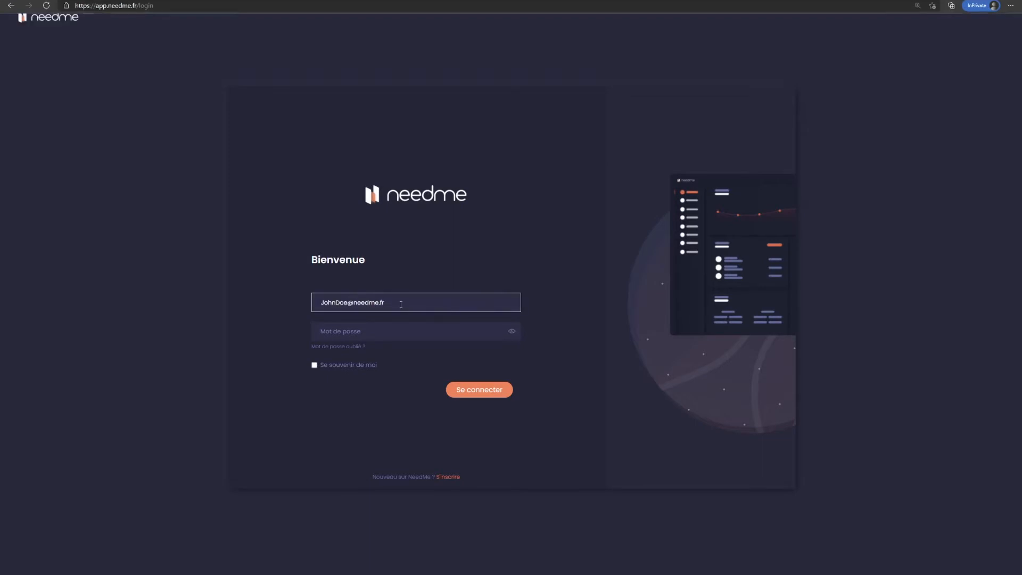
{"action": "left_click", "coordinate": [375, 335]}
{"action": "type", "text": "••••••••••"}
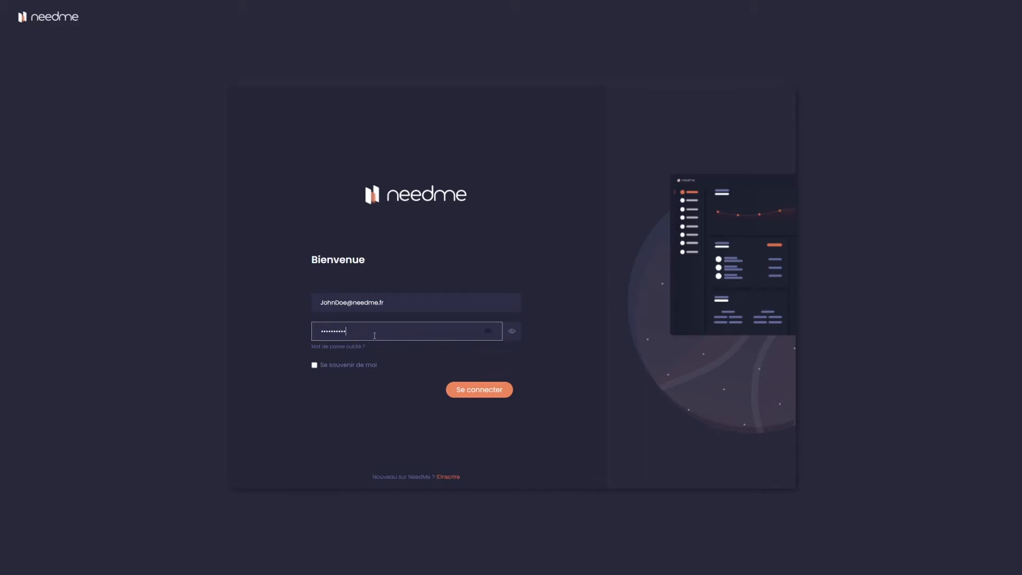
{"action": "left_click", "coordinate": [315, 367]}
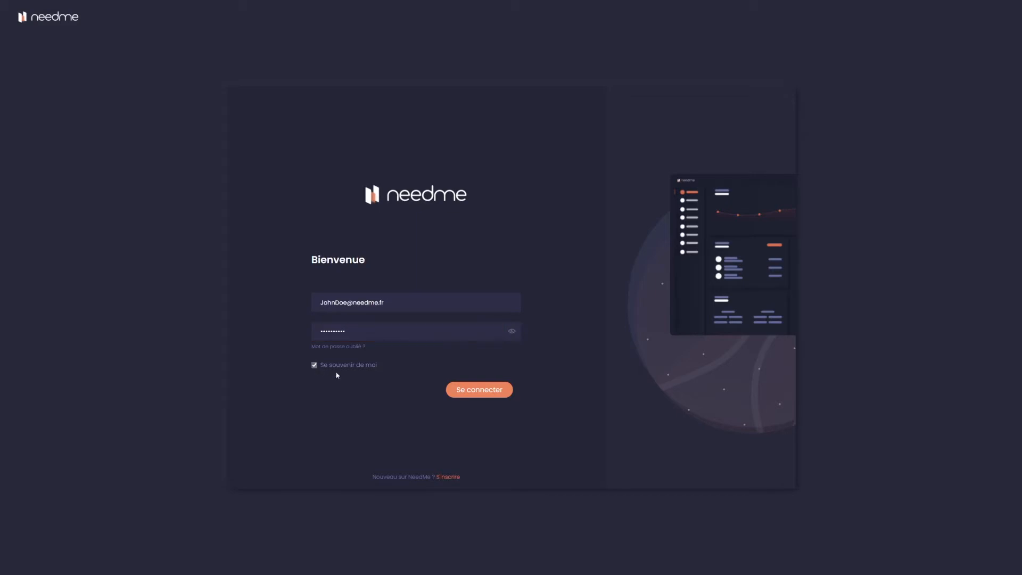
{"action": "left_click", "coordinate": [497, 394]}
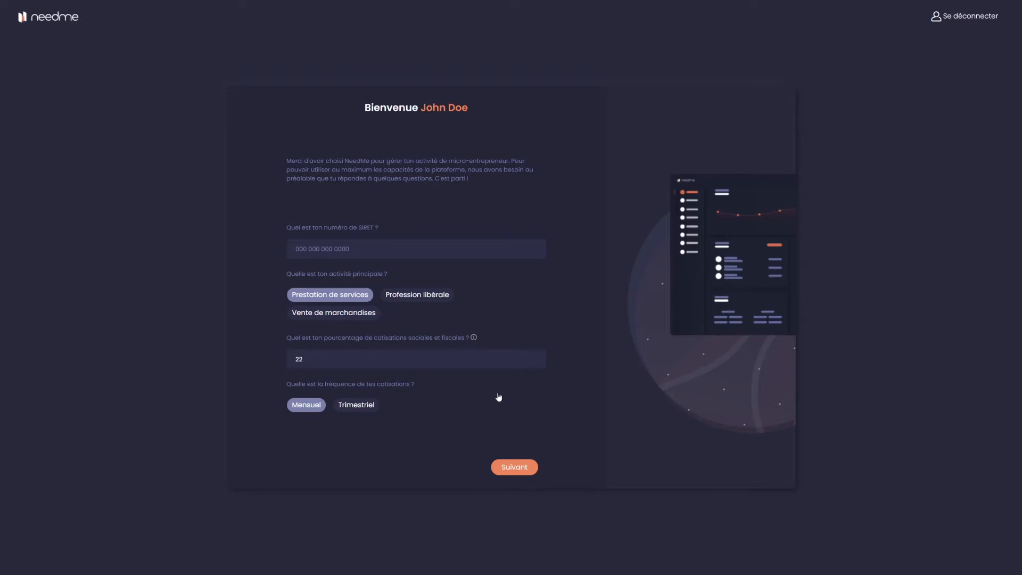
Step: Clear the pasted placeholder note from the SIRET field and enter the business's SIRET number
{"action": "left_click", "coordinate": [375, 250]}
{"action": "type", "text": "SIRET : en cours d'attribution"}
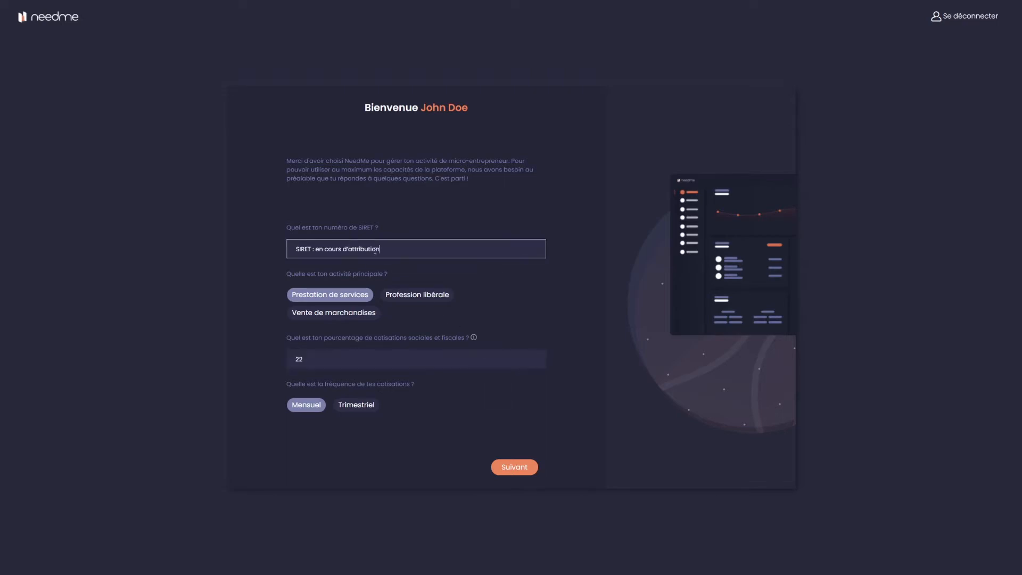
{"action": "left_click_drag", "start_coordinate": [400, 243], "coordinate": [209, 240]}
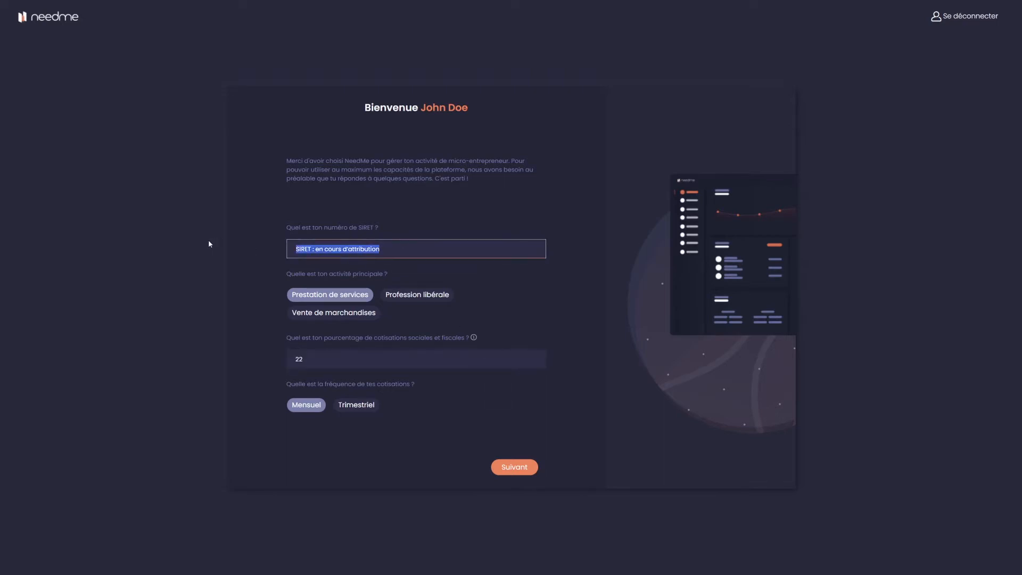
{"action": "key", "text": "BackSpace"}
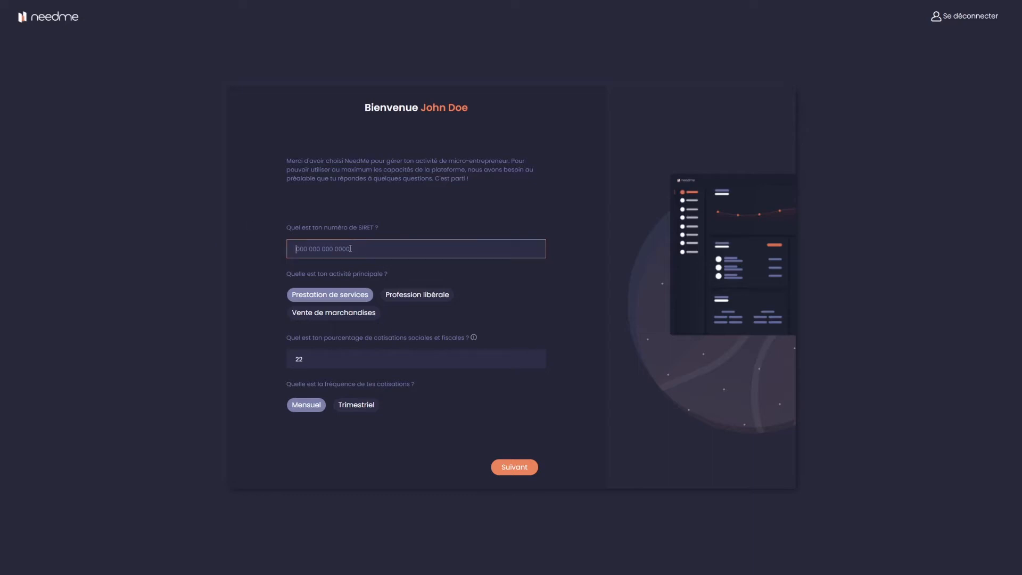
{"action": "type", "text": "123 123 123 1234"}
Step: Choose Profession libérale as main activity, keeping 22% contributions paid Mensuel
{"action": "left_click", "coordinate": [417, 295]}
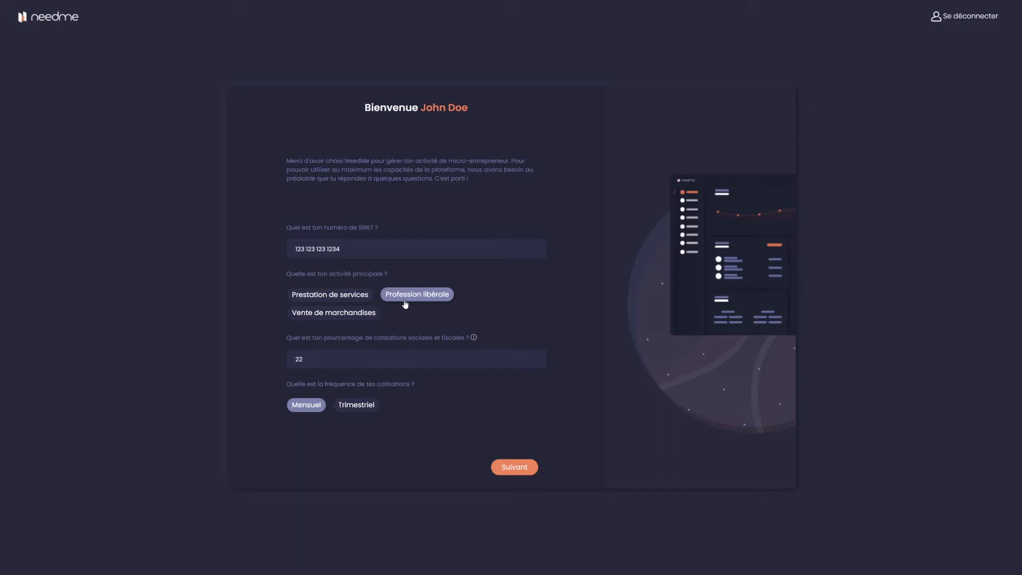
{"action": "mouse_move", "coordinate": [474, 337]}
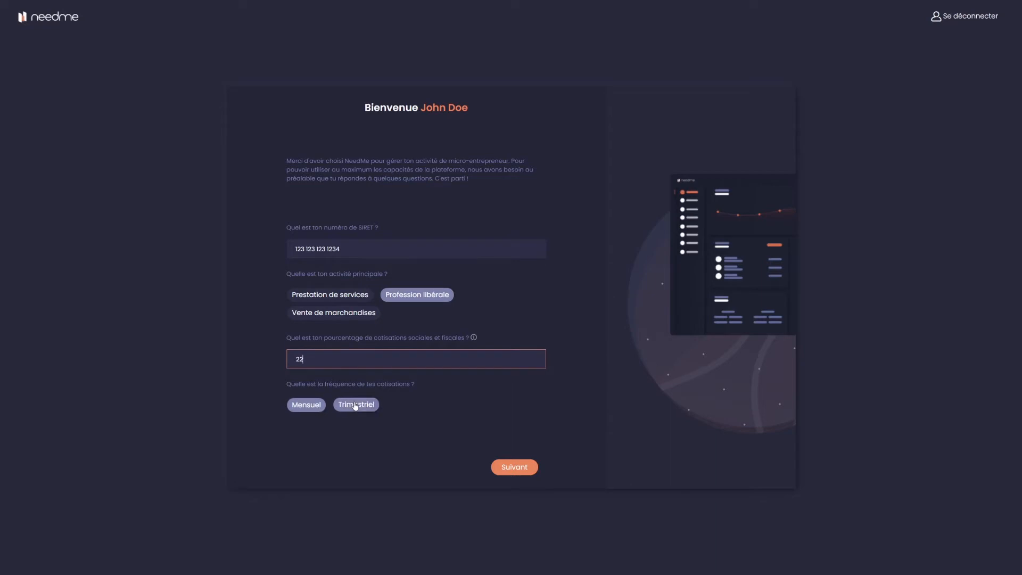
{"action": "left_click", "coordinate": [297, 408]}
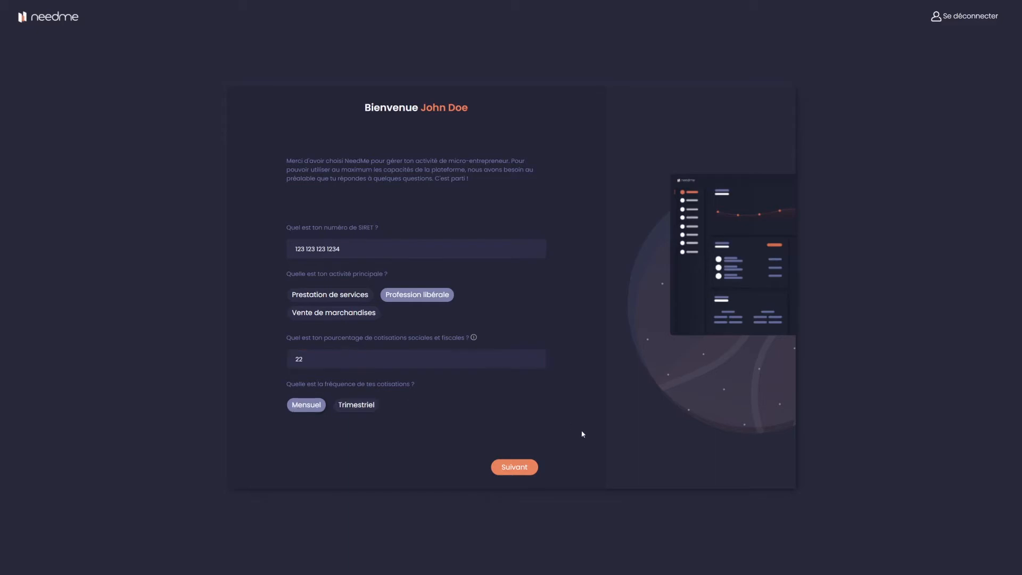
Step: Advance to document numbering, choose the '-AAMM-' prefix, and focus the Devis count field
{"action": "left_click", "coordinate": [521, 469]}
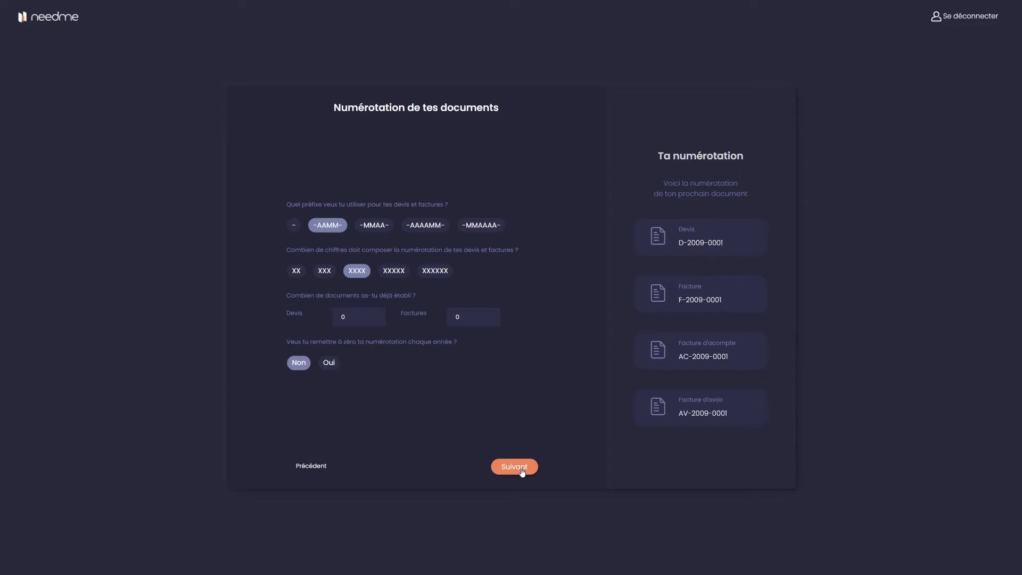
{"action": "left_click", "coordinate": [321, 229]}
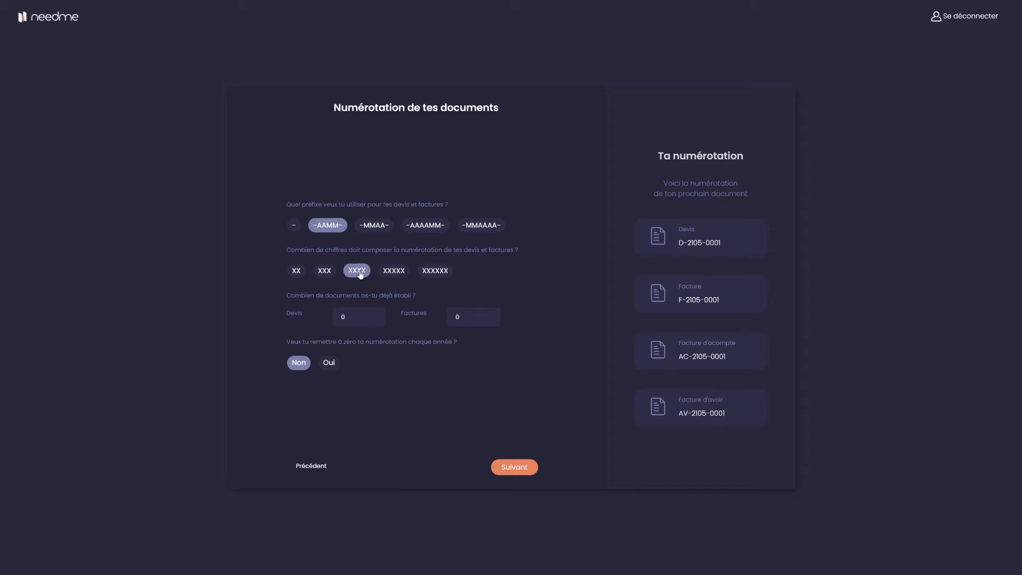
{"action": "left_click", "coordinate": [362, 322]}
Step: Enter 20 existing quotes and 50 existing invoices, leaving yearly numbering reset on Non
{"action": "double_click", "coordinate": [369, 315]}
{"action": "type", "text": "20"}
{"action": "left_click", "coordinate": [711, 245]}
{"action": "left_click_drag", "start_coordinate": [466, 312], "coordinate": [433, 311]}
{"action": "type", "text": "50"}
{"action": "left_click", "coordinate": [717, 299]}
{"action": "left_click", "coordinate": [479, 312]}
{"action": "left_click", "coordinate": [325, 365]}
{"action": "left_click", "coordinate": [307, 364]}
Step: Advance to the 'Pied de page de tes documents' footer step
{"action": "left_click", "coordinate": [524, 472]}
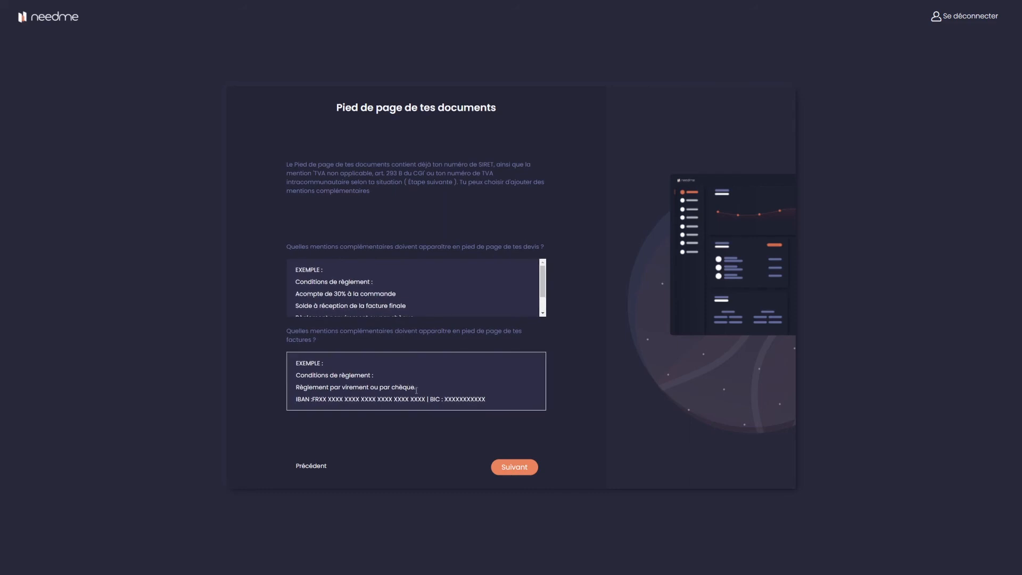
Step: Keep the default footers and record 2500 revenue with 250 expenses for the current year
{"action": "left_click", "coordinate": [515, 469]}
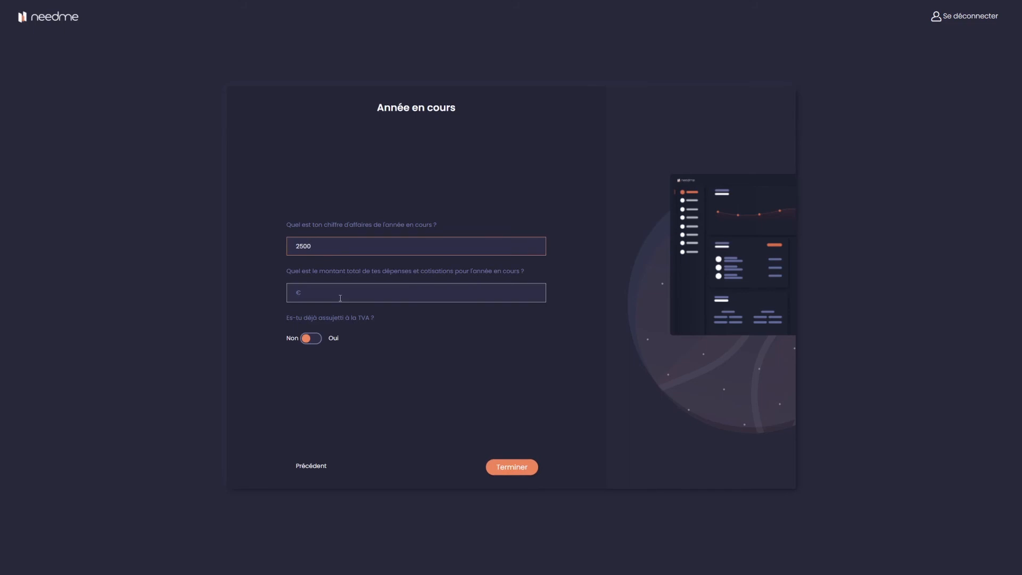
{"action": "left_click", "coordinate": [340, 298]}
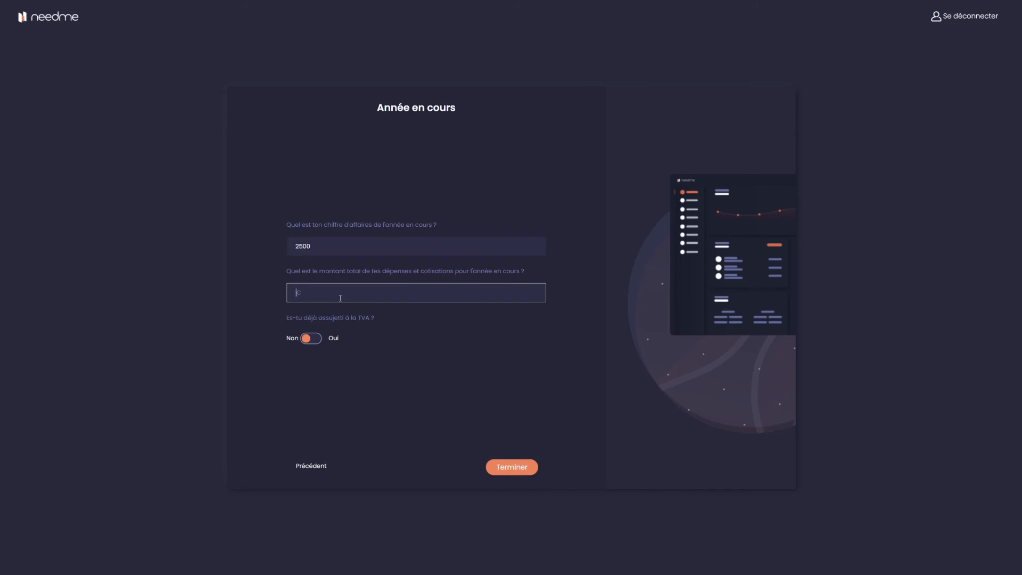
{"action": "type", "text": "250"}
Step: Leave VAT liability on Non and finish onboarding with 'Terminer'
{"action": "left_click", "coordinate": [311, 339]}
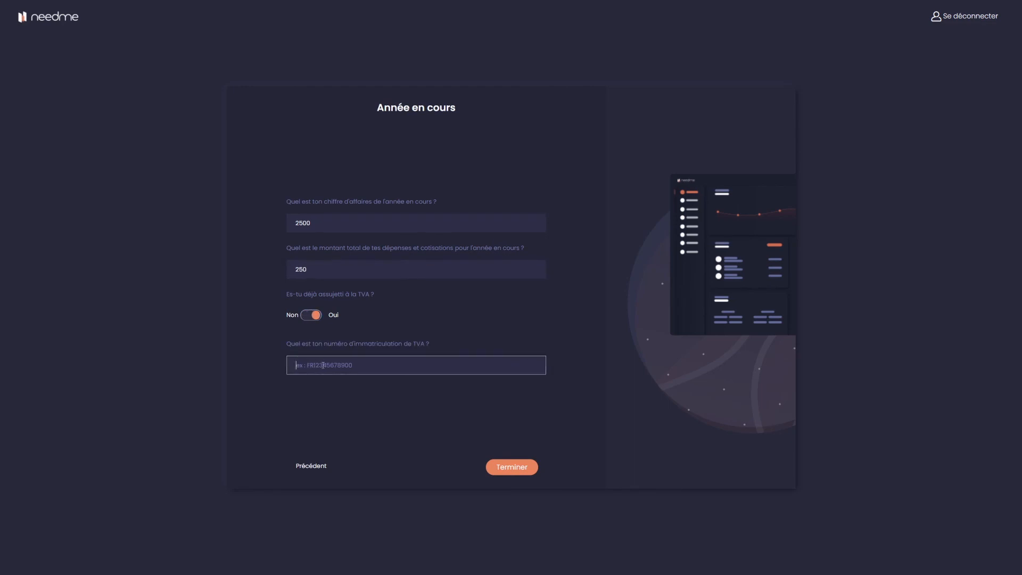
{"action": "left_click", "coordinate": [314, 316]}
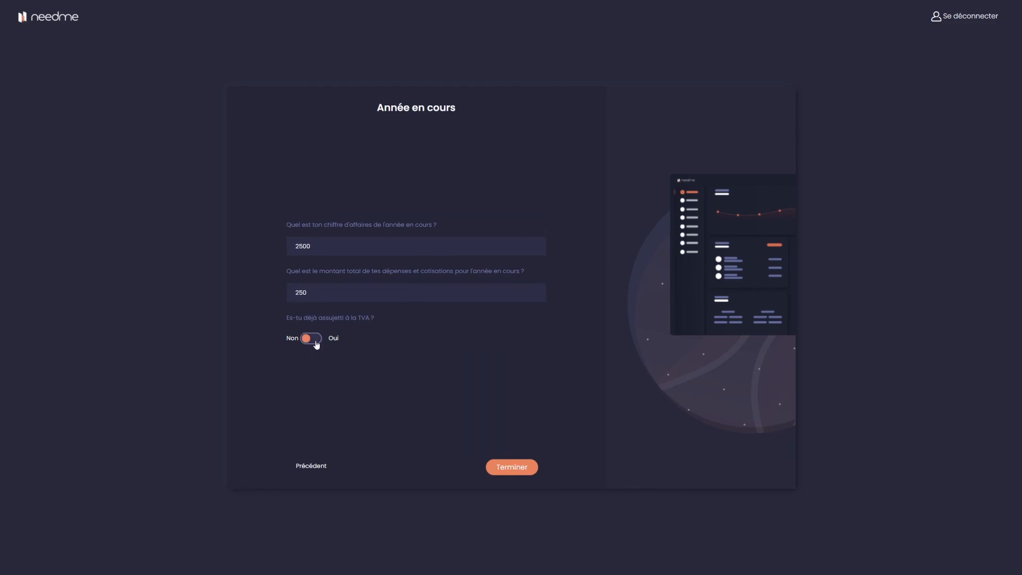
{"action": "left_click", "coordinate": [311, 338]}
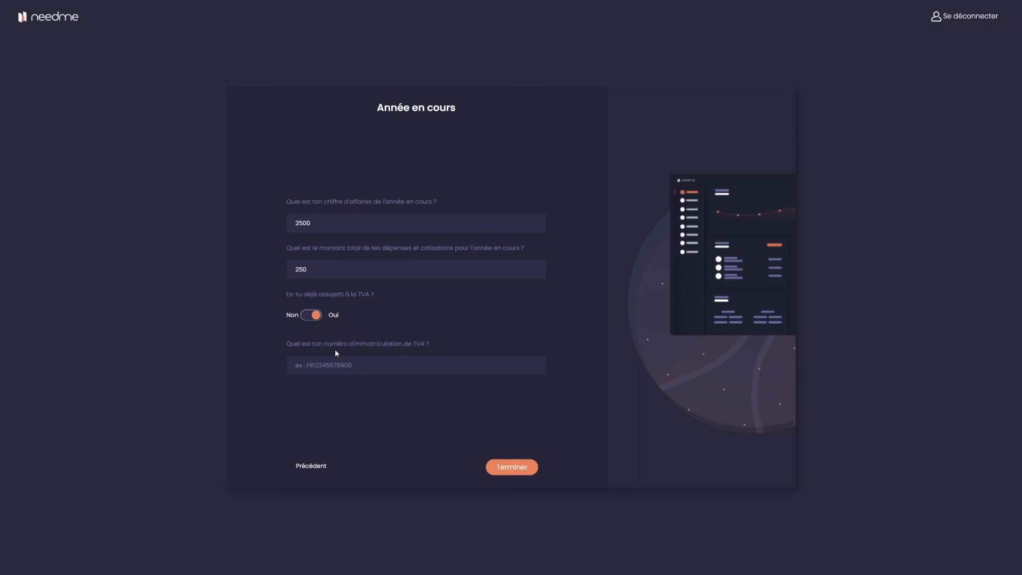
{"action": "left_click", "coordinate": [305, 317]}
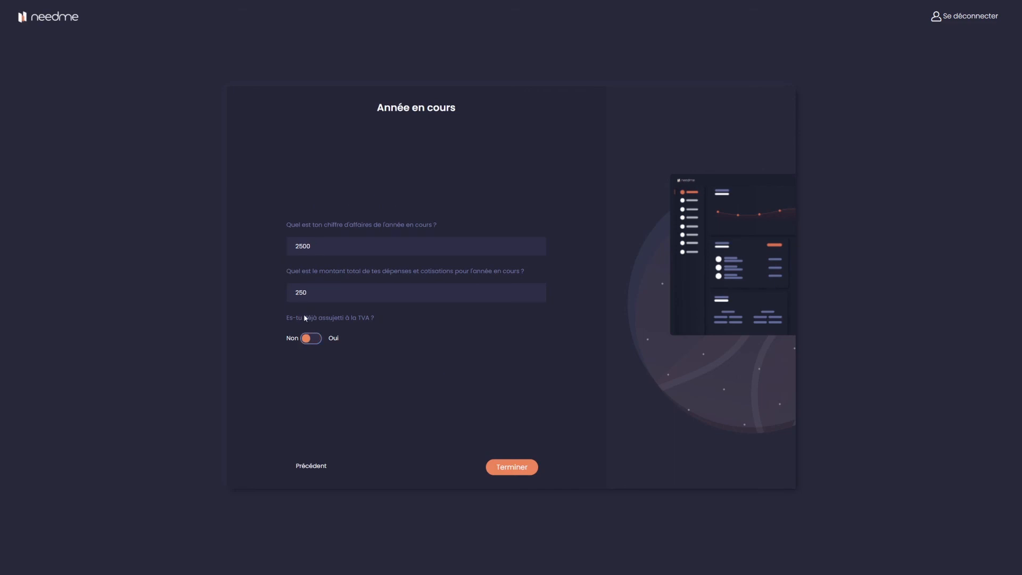
{"action": "left_click", "coordinate": [519, 471]}
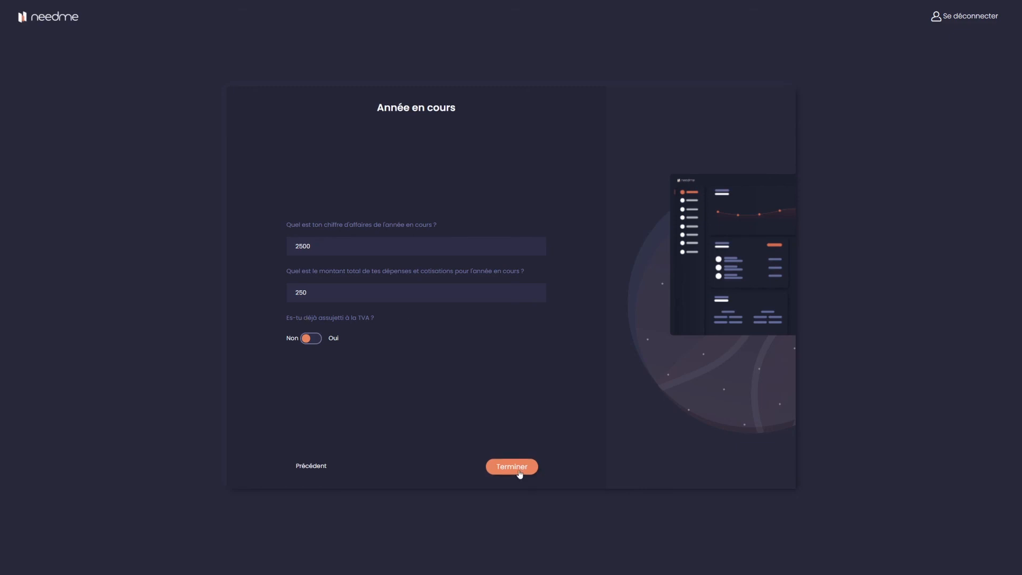